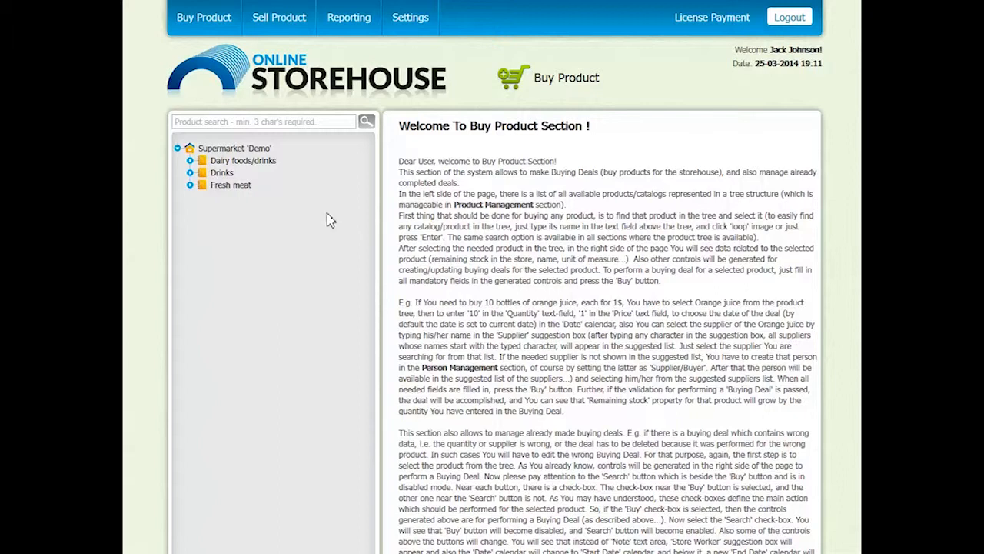
# Expand Dairy foods/drinks and Cheese in the product tree and open Mozzarella's buying form
pyautogui.click(191, 161)
pyautogui.click(203, 174)
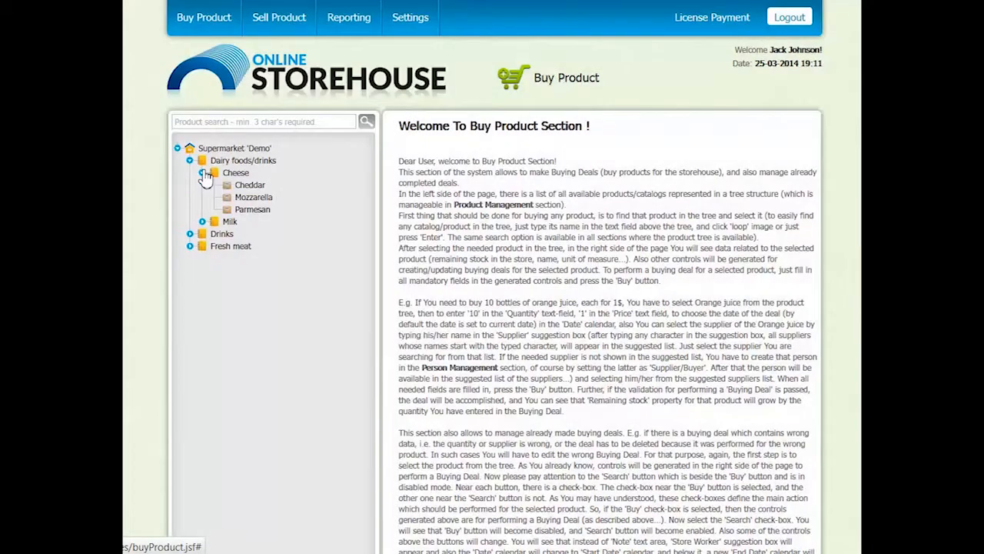
pyautogui.click(260, 197)
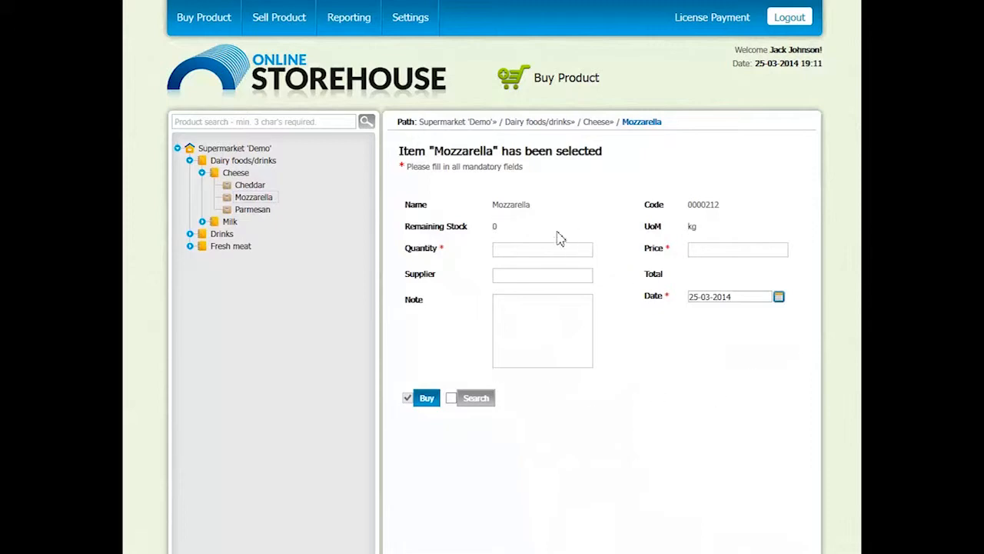
# Check Mozzarella's code 0000212 and stock 0, then enter quantity 15 at price 200
pyautogui.doubleClick(513, 205)
pyautogui.doubleClick(704, 205)
pyautogui.doubleClick(495, 226)
pyautogui.click(690, 248)
pyautogui.click(533, 253)
pyautogui.write('20')
# Verify the calculated 3,000 total and begin entering the supplier
pyautogui.moveTo(689, 274); pyautogui.dragTo(709, 274)
pyautogui.click(715, 281)
pyautogui.moveTo(708, 274)
pyautogui.mouseDown()
pyautogui.moveTo(688, 282)
pyautogui.moveTo(709, 277)
pyautogui.mouseUp()
pyautogui.click(688, 283)
pyautogui.click(719, 283)
pyautogui.click(518, 279)
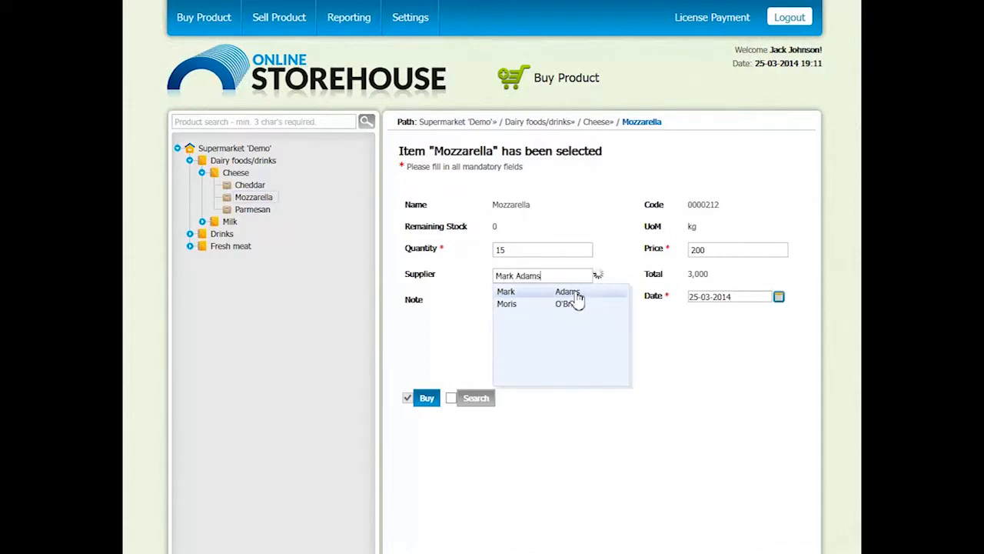
# Choose the suggested supplier, keep date 25-03-2014, and buy the 15 kg of Mozzarella
pyautogui.click(578, 296)
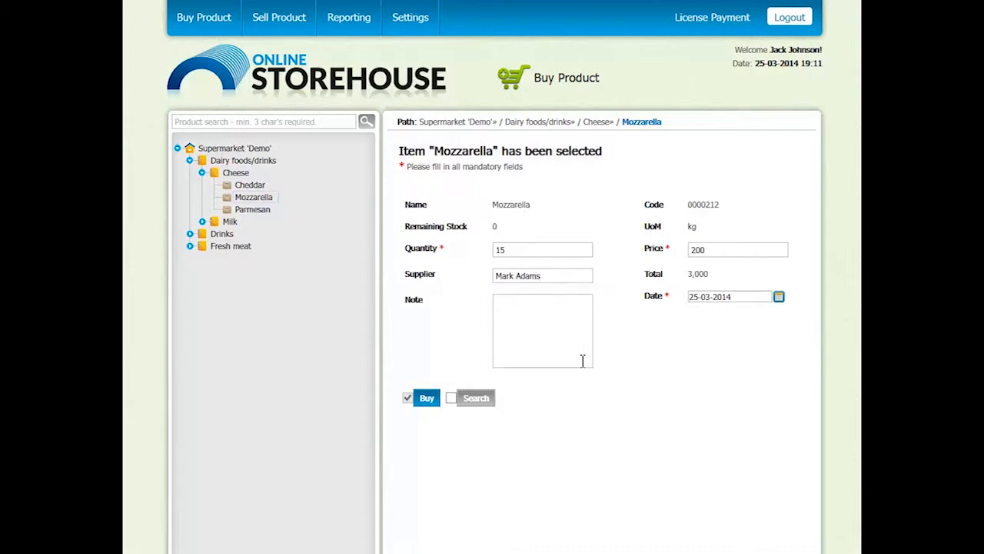
pyautogui.click(518, 321)
pyautogui.moveTo(739, 298); pyautogui.dragTo(689, 299)
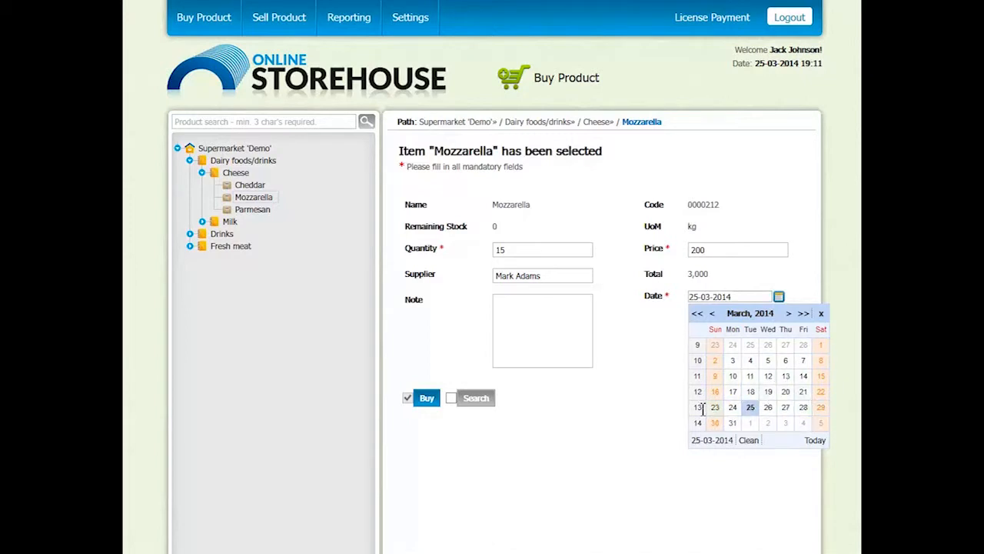
pyautogui.click(779, 299)
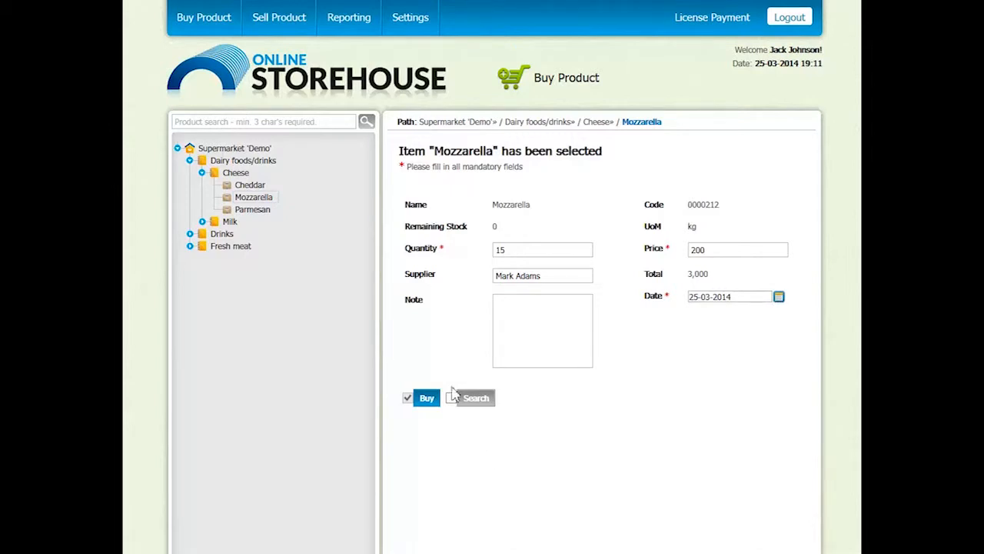
pyautogui.click(427, 399)
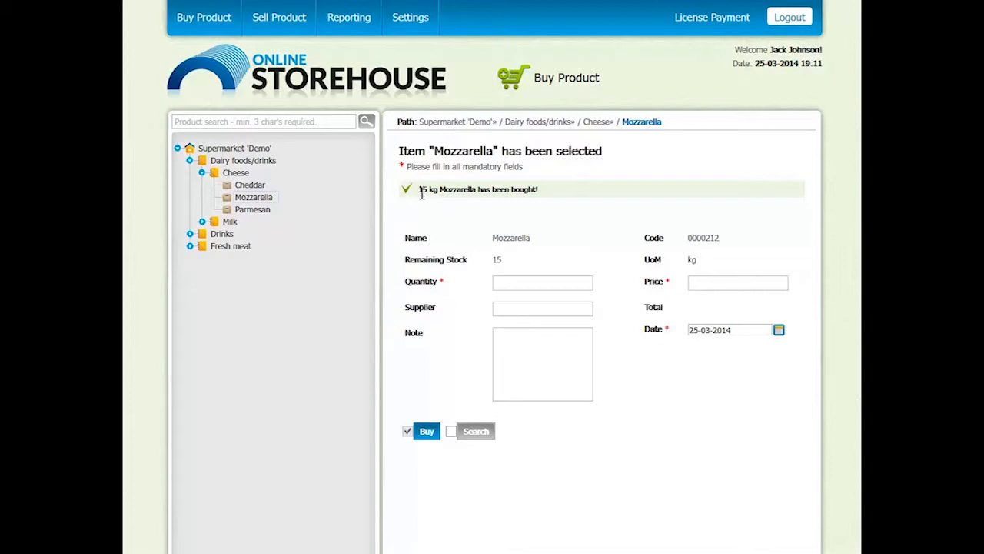
pyautogui.moveTo(419, 189); pyautogui.dragTo(546, 203)
pyautogui.click(556, 217)
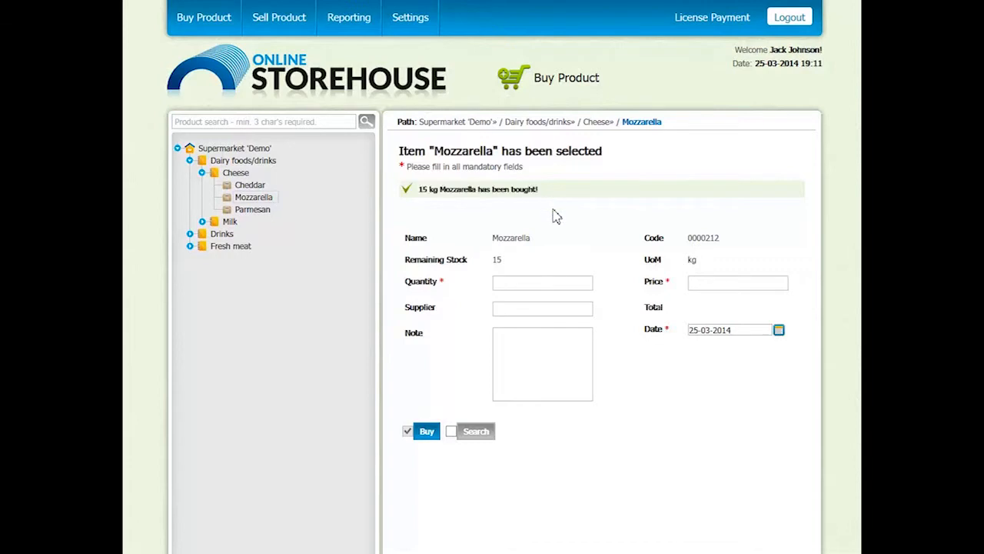
pyautogui.doubleClick(498, 263)
pyautogui.click(516, 266)
pyautogui.doubleClick(497, 259)
pyautogui.click(516, 266)
pyautogui.doubleClick(501, 260)
pyautogui.click(518, 267)
# Buy 20 kg of Mozzarella at 220 from an autocompleted supplier, raising stock to 35
pyautogui.click(542, 287)
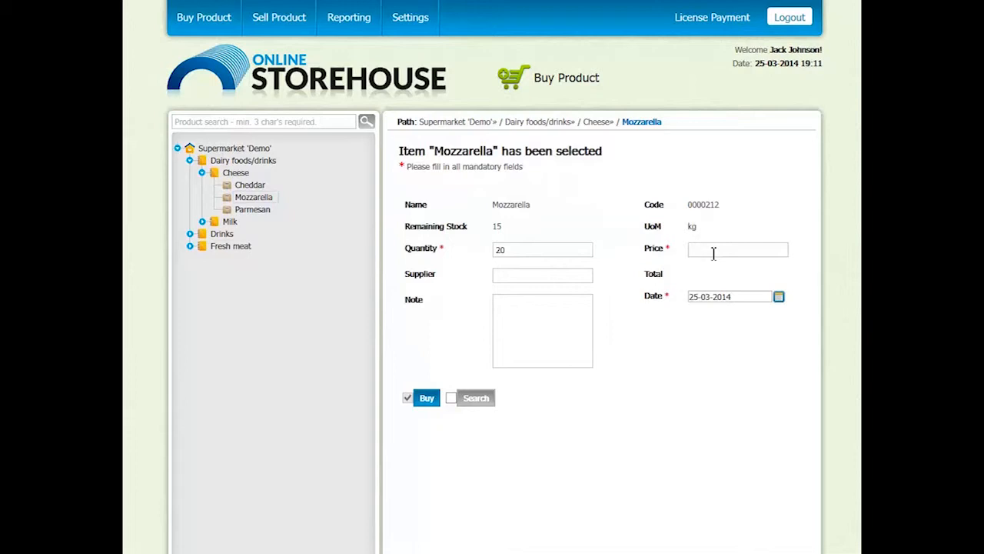
pyautogui.write('0')
pyautogui.click(537, 279)
pyautogui.write('am Green')
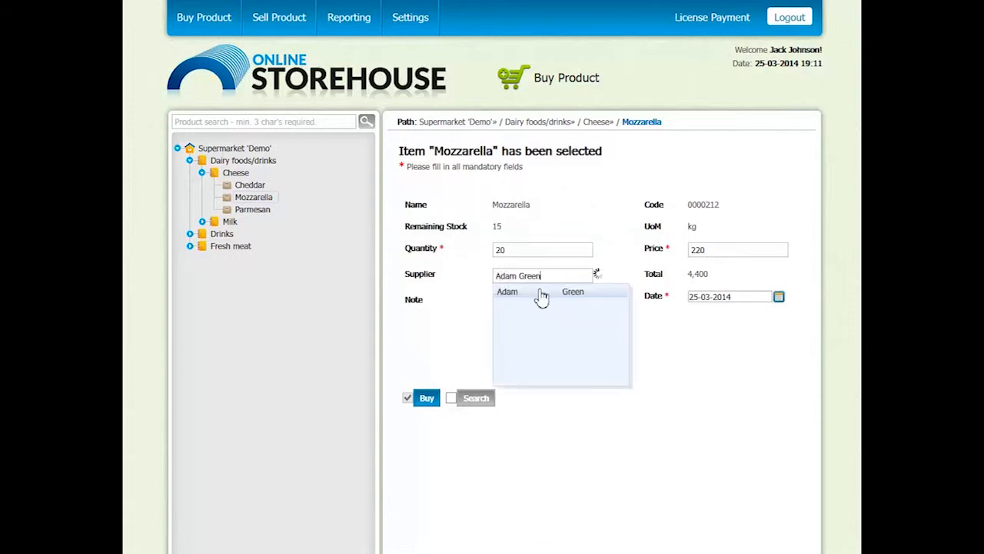
pyautogui.click(539, 295)
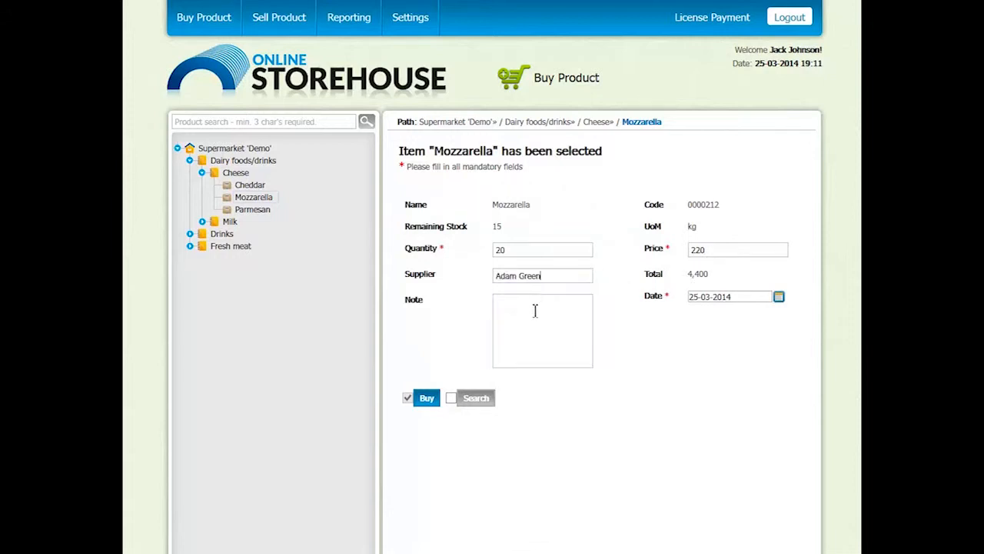
pyautogui.click(779, 298)
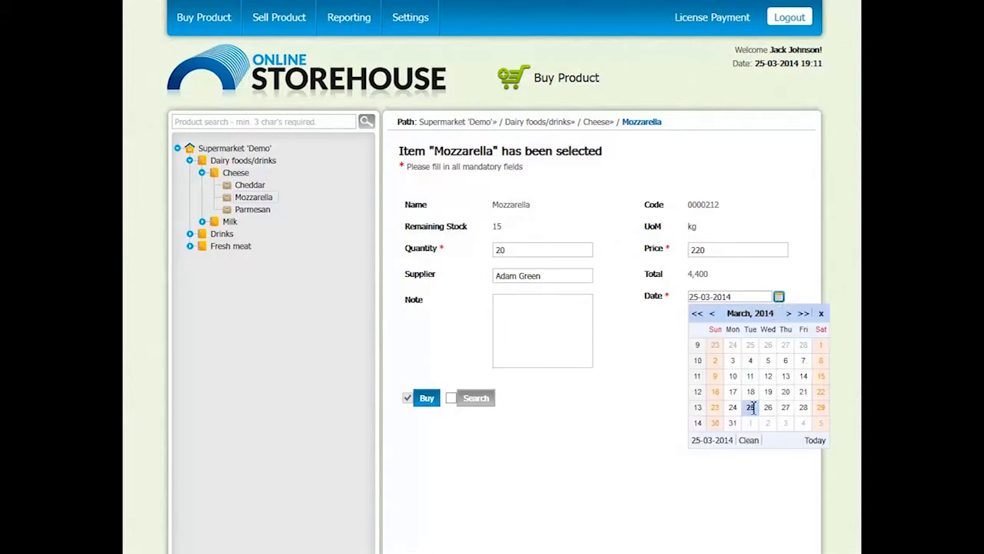
pyautogui.click(779, 298)
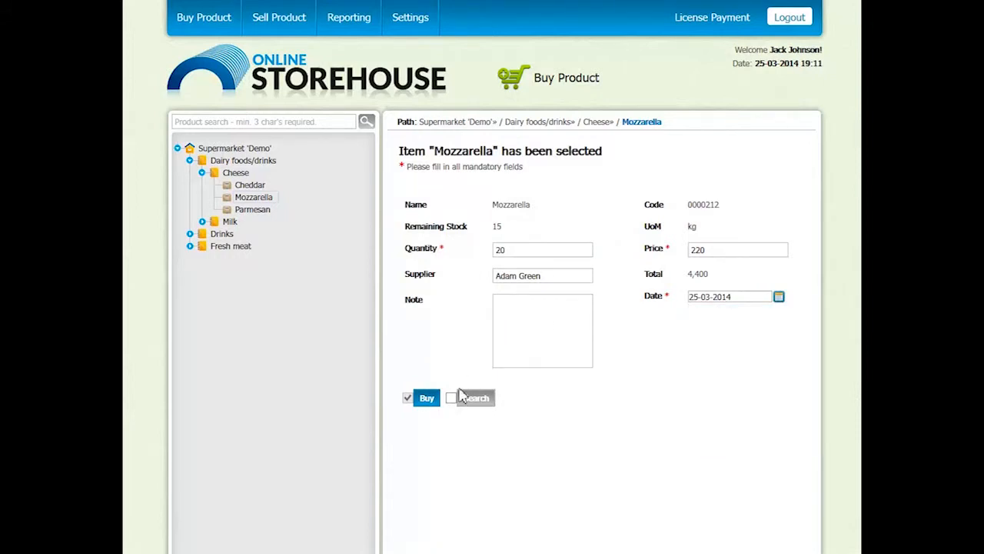
pyautogui.click(428, 399)
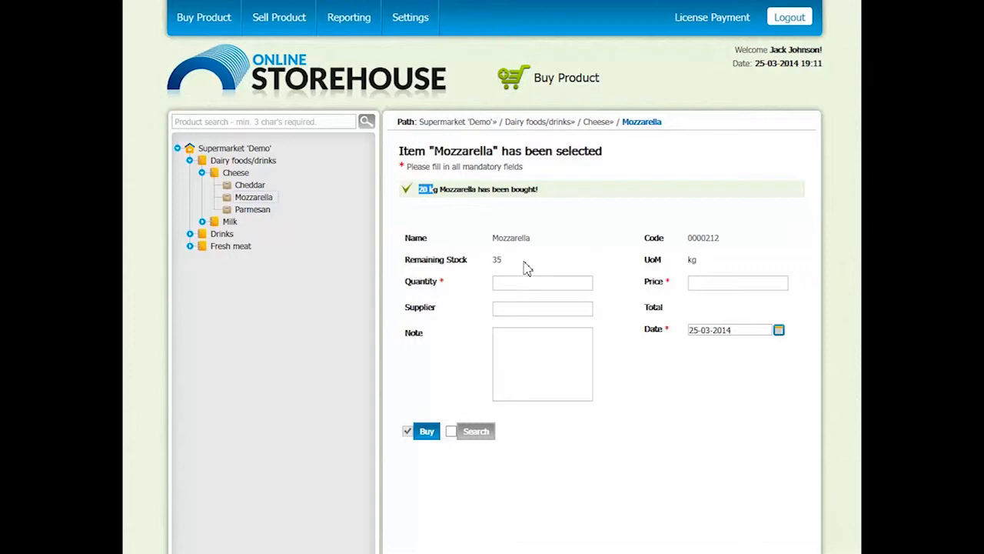
# Note the purchase confirmation and stock of 35, then reload a blank Mozzarella form
pyautogui.moveTo(419, 190); pyautogui.dragTo(550, 197)
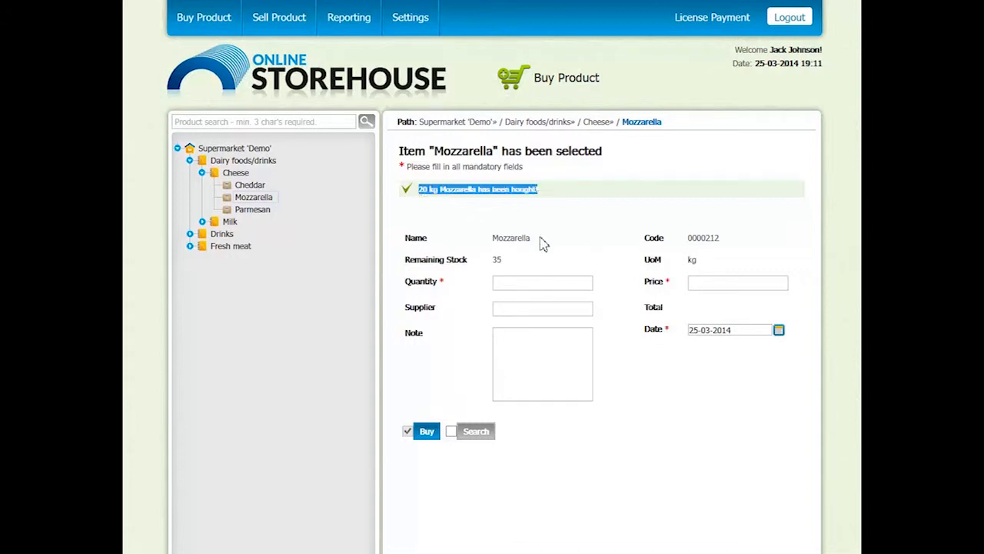
pyautogui.click(500, 259)
pyautogui.doubleClick(499, 259)
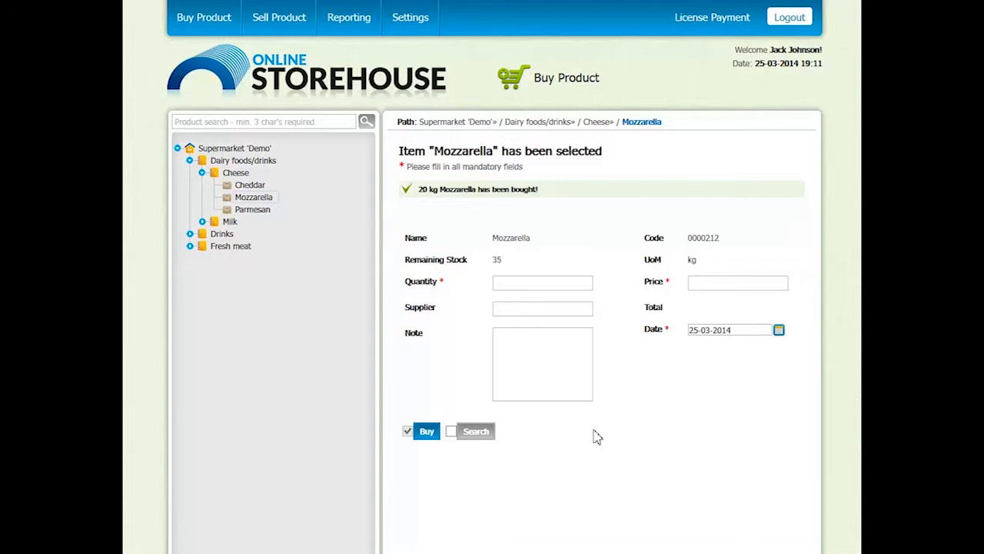
pyautogui.click(263, 200)
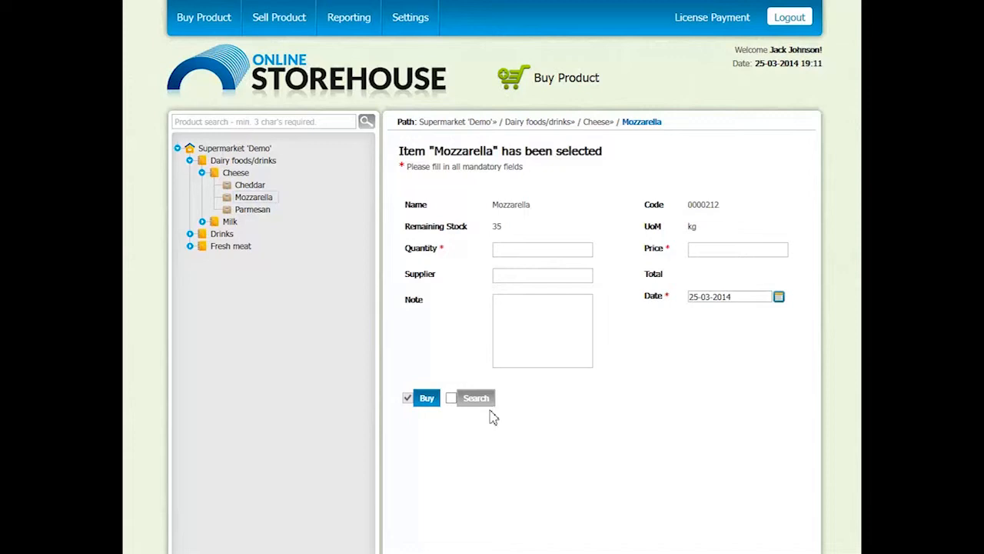
# Search Mozzarella buying deals with start and end dates of 25-03-2014
pyautogui.click(451, 398)
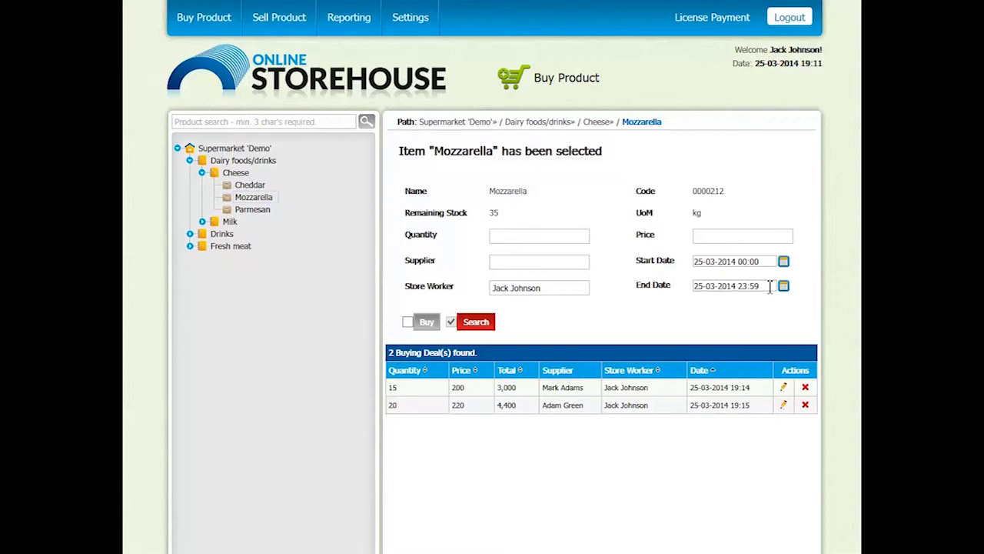
pyautogui.moveTo(757, 262); pyautogui.dragTo(693, 262)
pyautogui.click(758, 287)
pyautogui.moveTo(767, 288); pyautogui.dragTo(693, 287)
pyautogui.click(643, 315)
# Sort the two found deals by price, ascending from 200 to 220
pyautogui.click(471, 376)
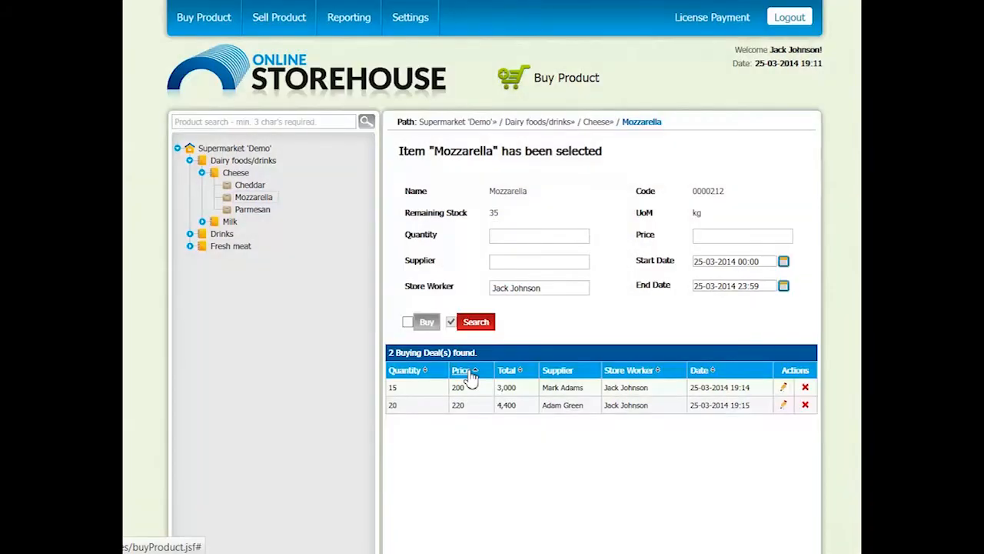
pyautogui.click(464, 376)
pyautogui.click(462, 377)
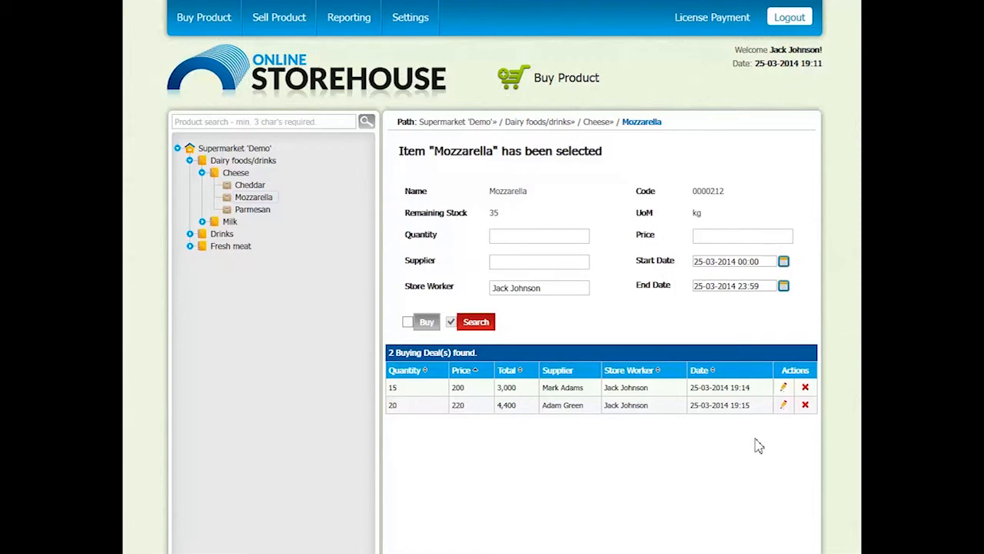
# Update the first deal to 18 kg at price 210, totalling 3,780
pyautogui.click(785, 389)
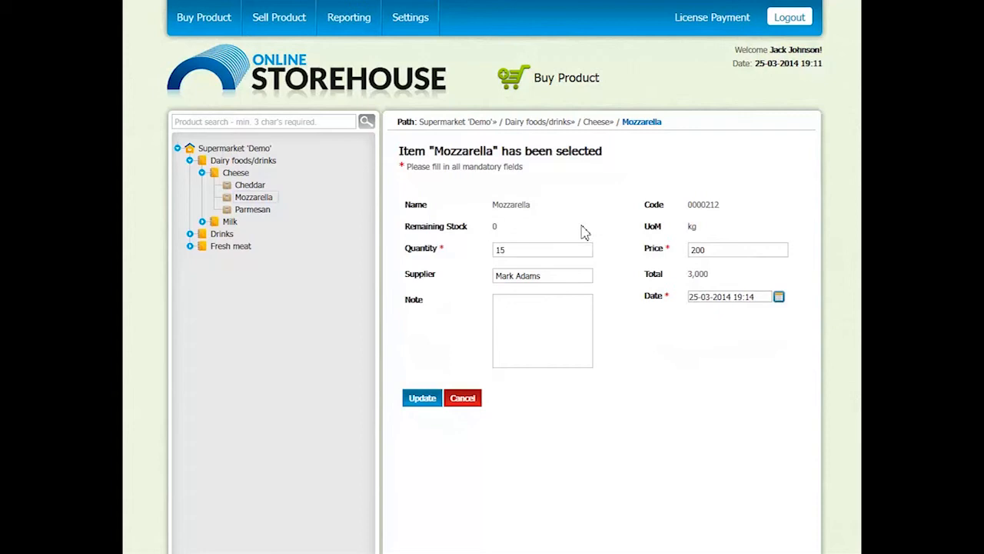
pyautogui.doubleClick(495, 228)
pyautogui.moveTo(505, 227); pyautogui.dragTo(492, 225)
pyautogui.click(506, 230)
pyautogui.click(427, 400)
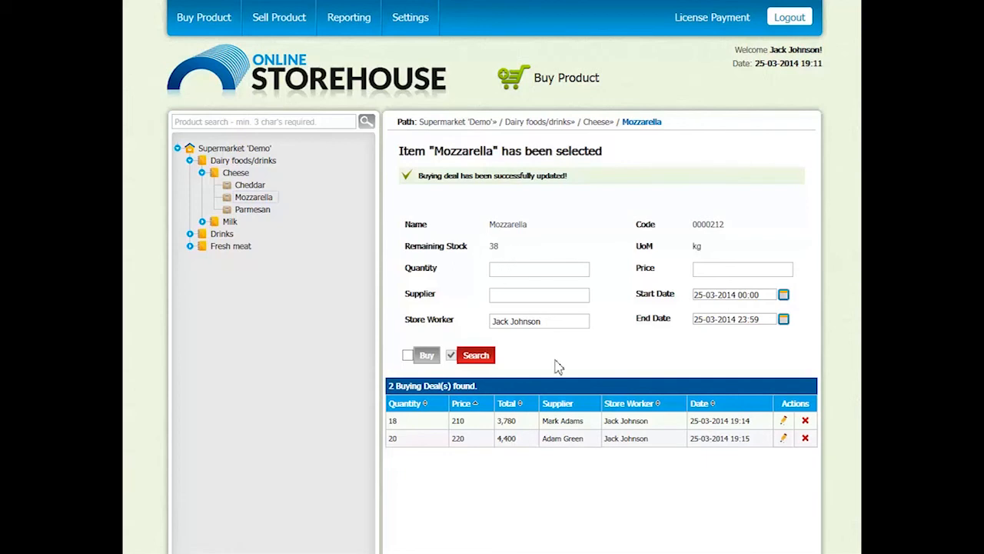
# Delete the 18 kg deal, leaving only 20 at 220 and stock 20
pyautogui.click(805, 421)
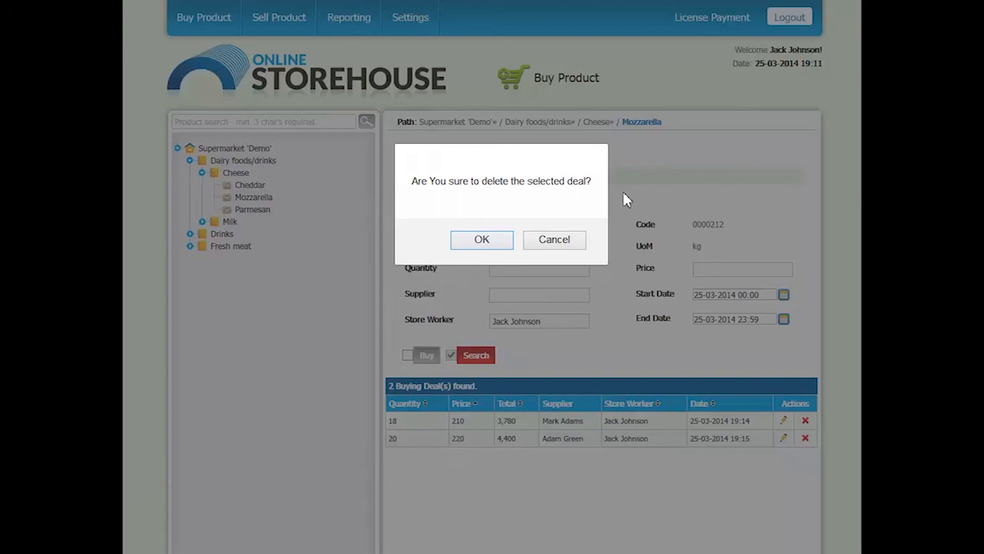
pyautogui.click(482, 240)
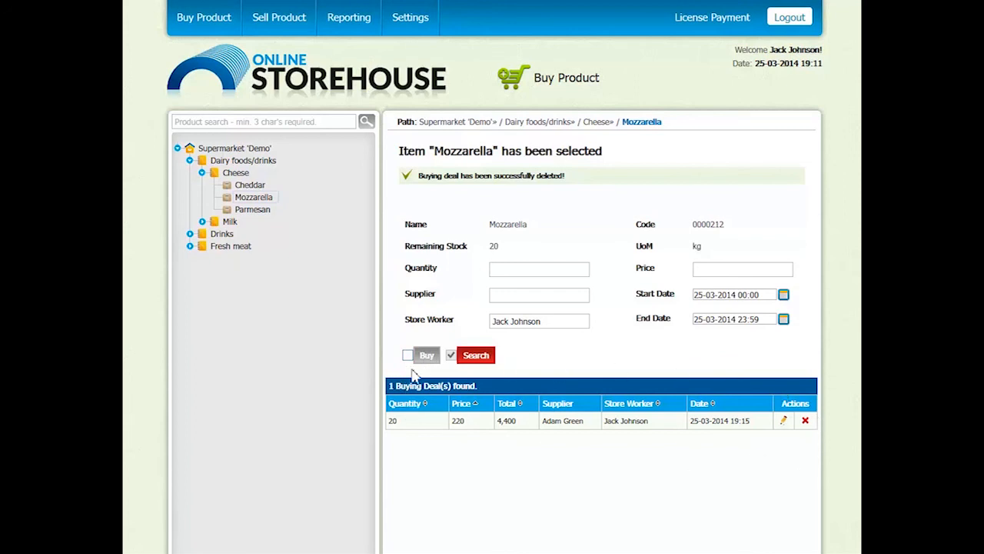
pyautogui.moveTo(498, 246); pyautogui.dragTo(487, 251)
pyautogui.click(485, 246)
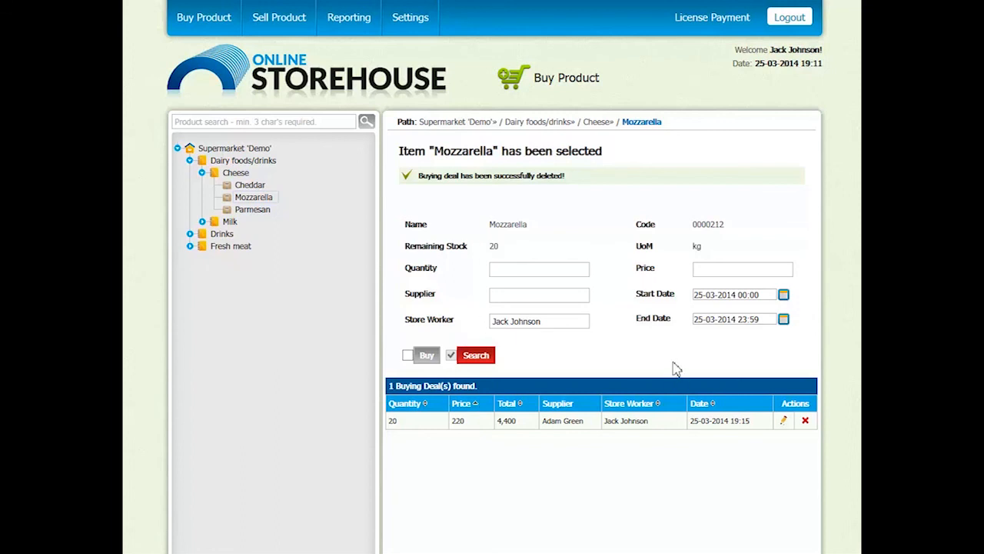